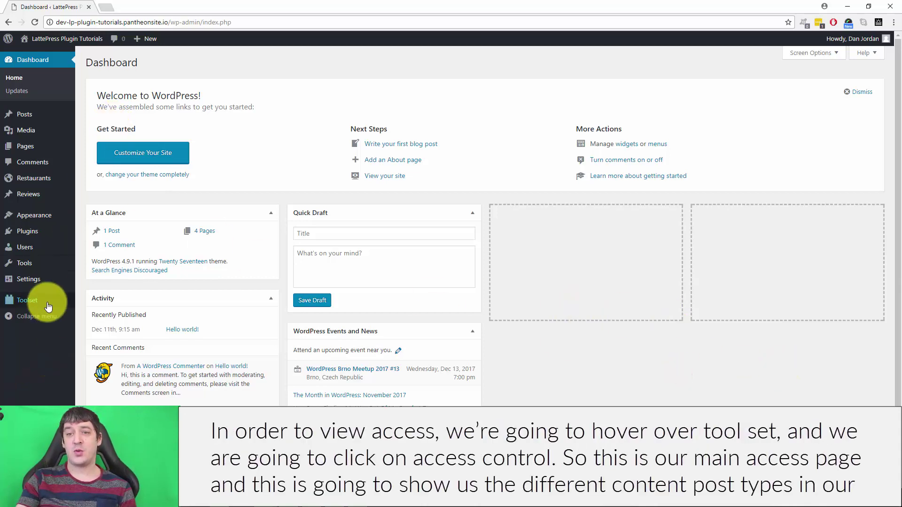
- Show the Toolset flyout submenu from the WordPress admin sidebar
mouse_move(49, 306)
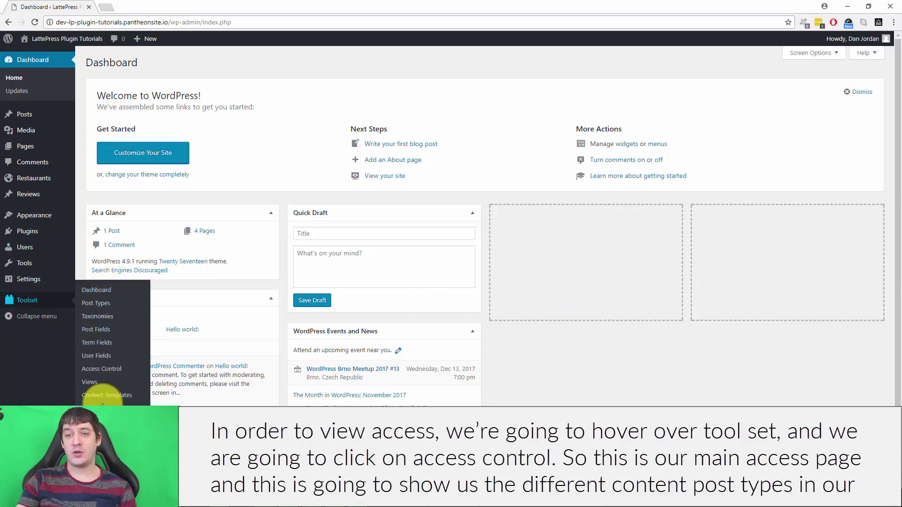
- Open Toolset Access Control and expand the Restaurants permission settings
click(111, 369)
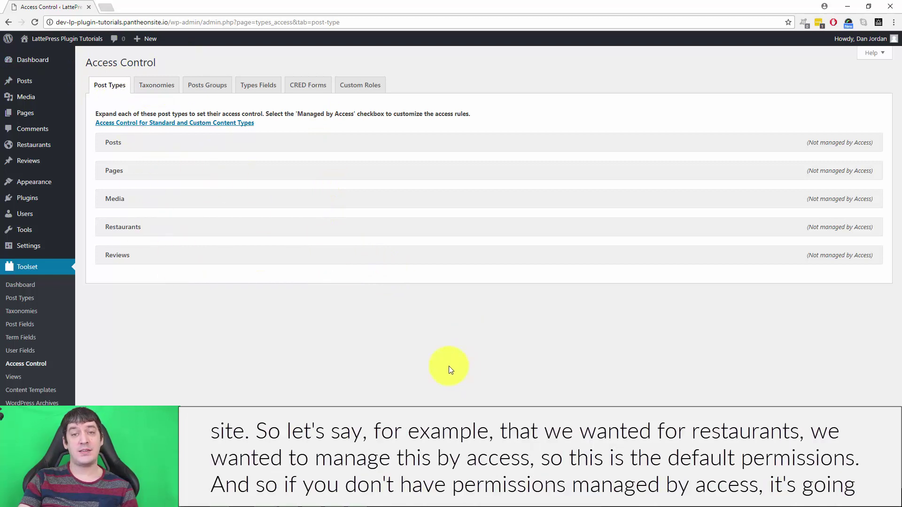
click(223, 231)
scroll(352, 291, down, 3)
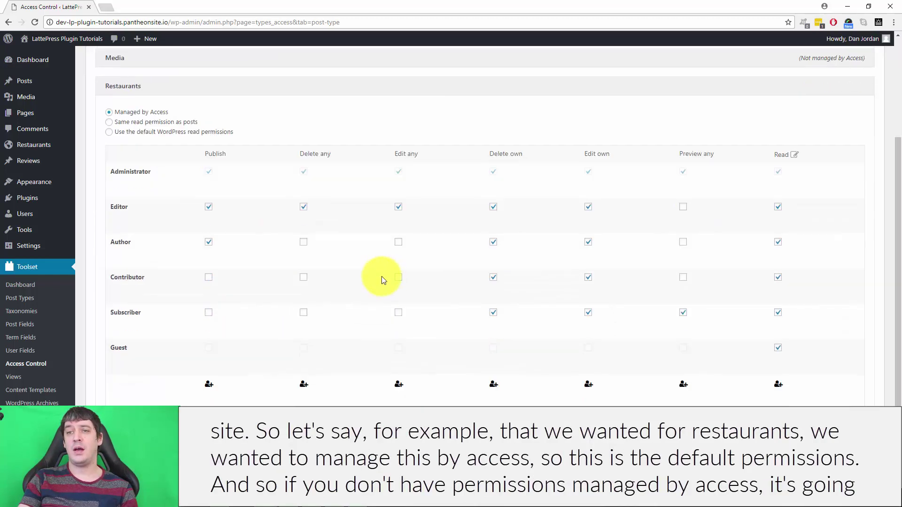
click(112, 134)
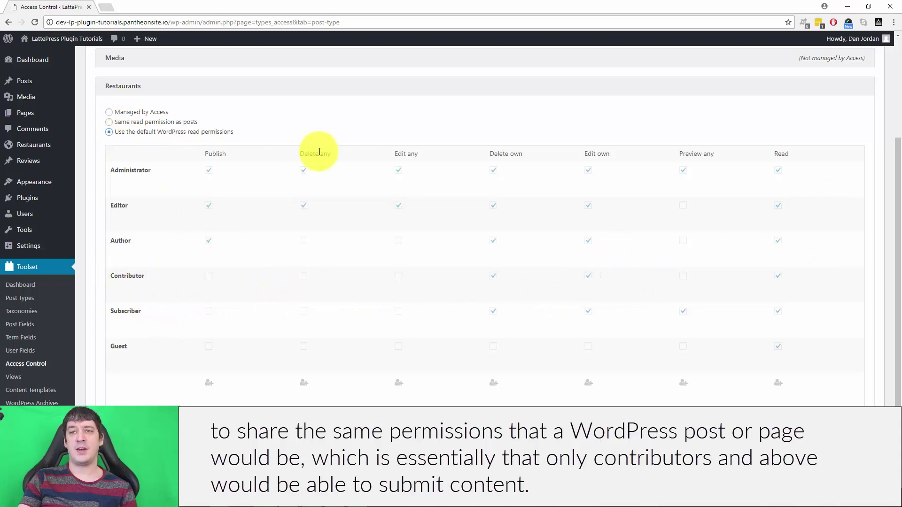
- Set Restaurants to Managed by Access with Publish enabled for subscribers
click(111, 112)
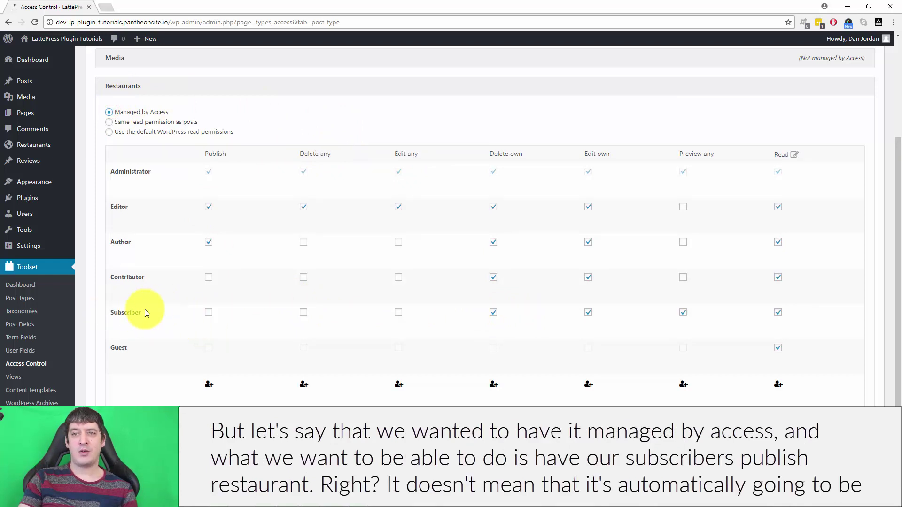
click(201, 312)
click(209, 313)
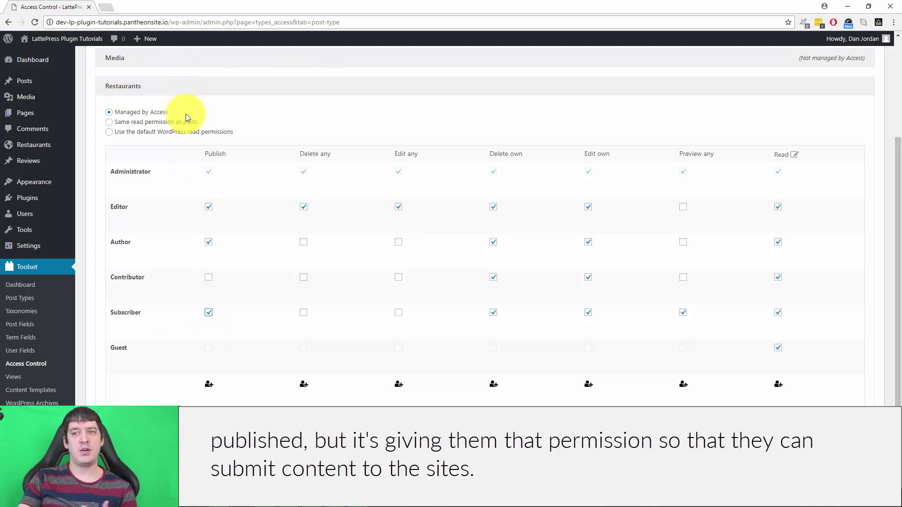
click(205, 313)
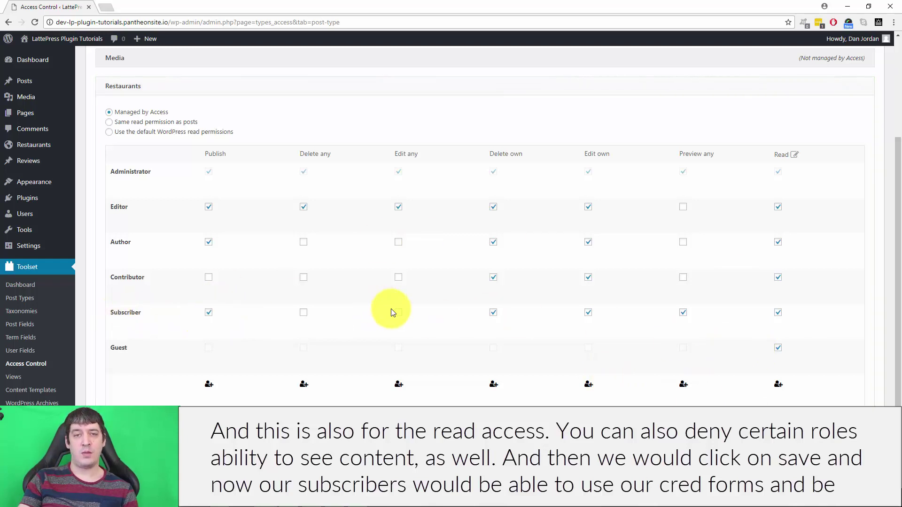
scroll(503, 282, down, 1)
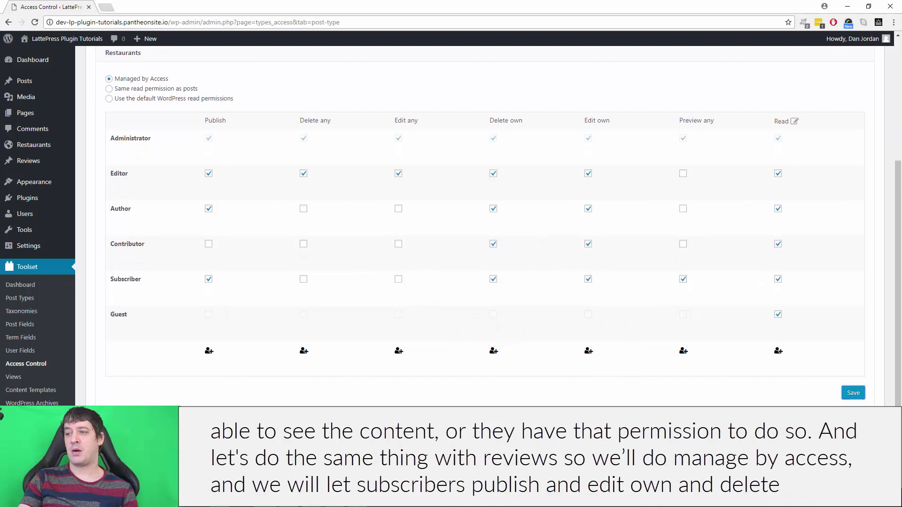
- Set Reviews to Managed by Access, letting subscribers publish but not preview any reviews
scroll(459, 277, down, 7)
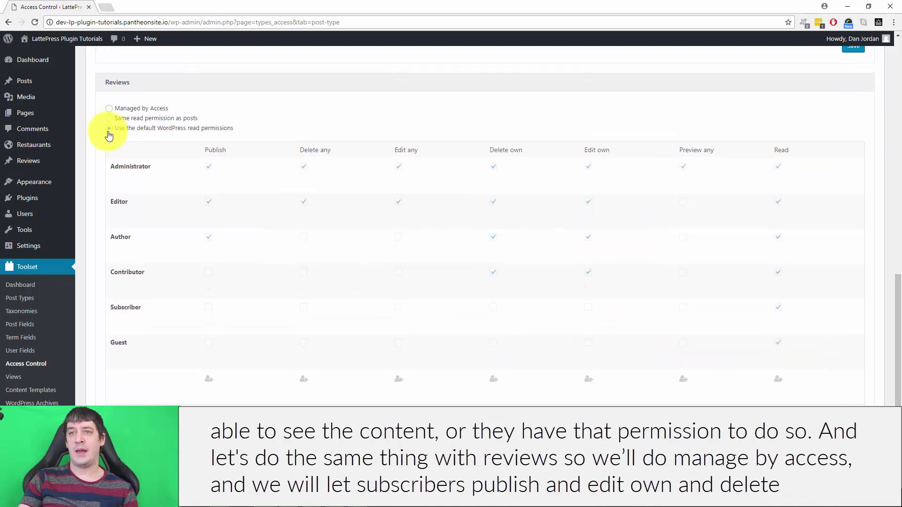
click(109, 109)
click(209, 309)
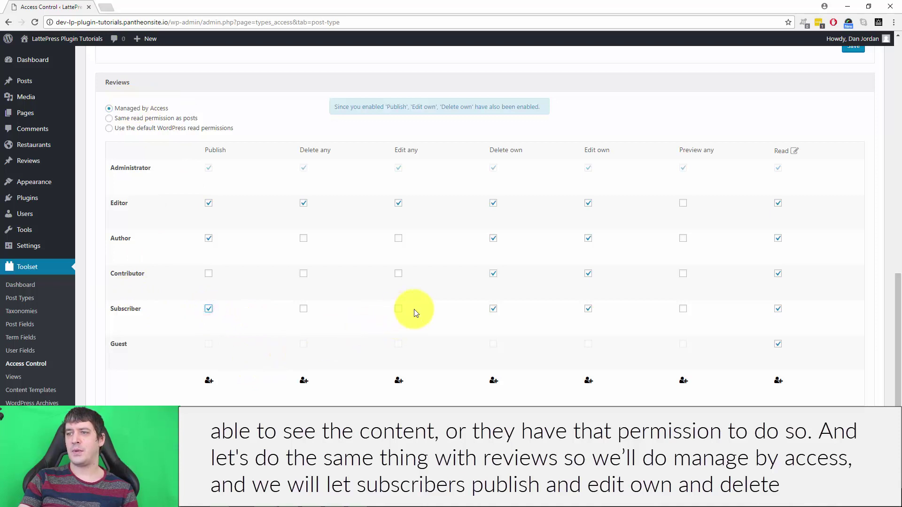
click(683, 309)
click(682, 309)
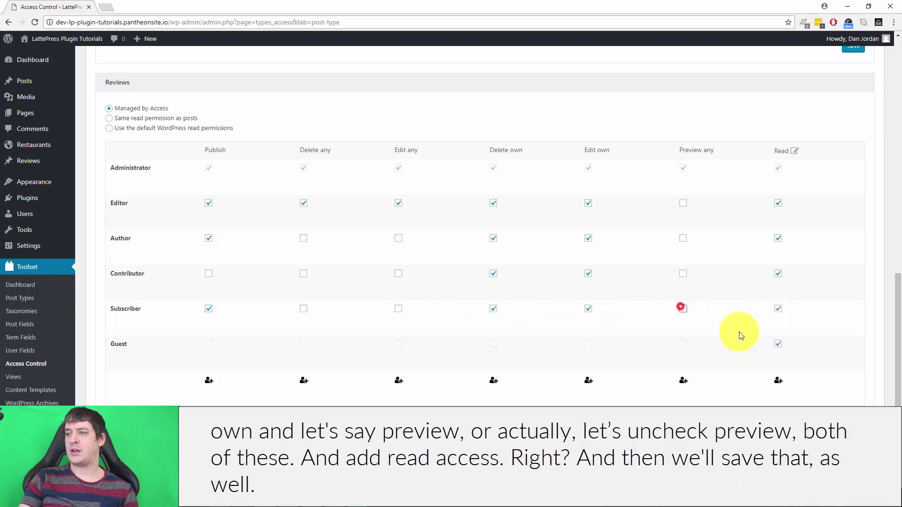
- Withdraw subscribers' Preview any permission on Restaurants and view the CRED Forms permissions
scroll(676, 324, down, 2)
scroll(670, 333, up, 2)
scroll(671, 329, up, 5)
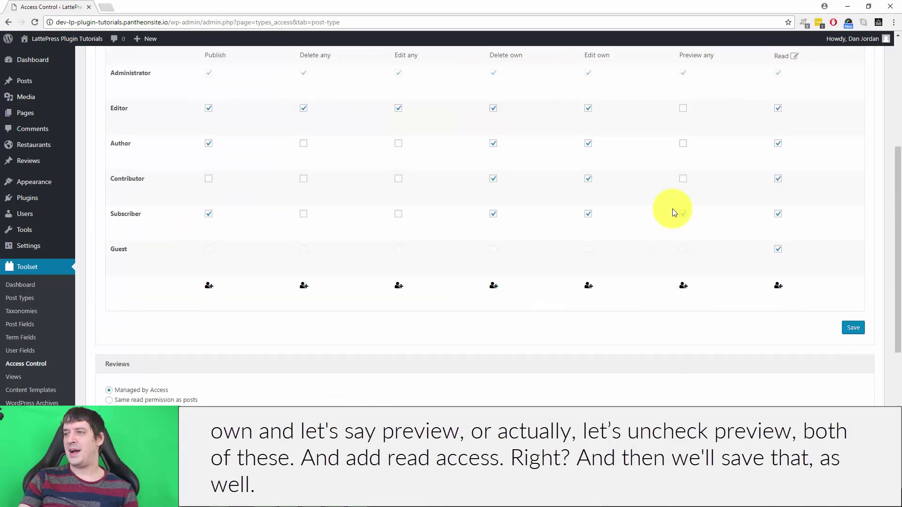
click(684, 213)
scroll(711, 311, down, 5)
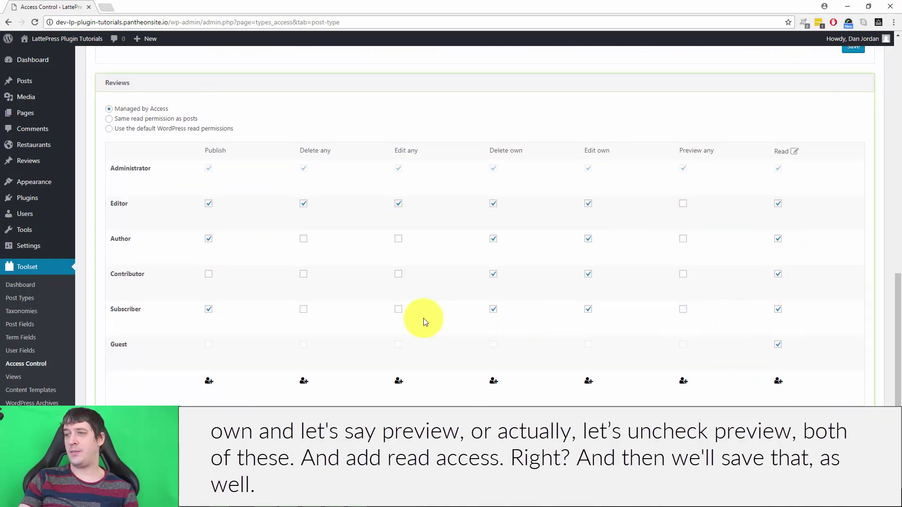
scroll(423, 324, up, 10)
click(313, 89)
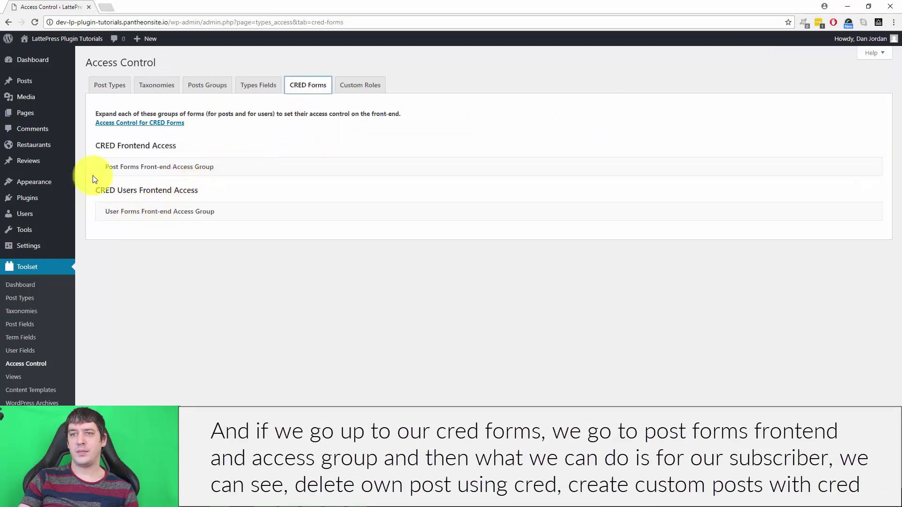
- Let subscribers delete own posts, use Submit Review and Submit Restaurant, and edit only own reviews
click(275, 167)
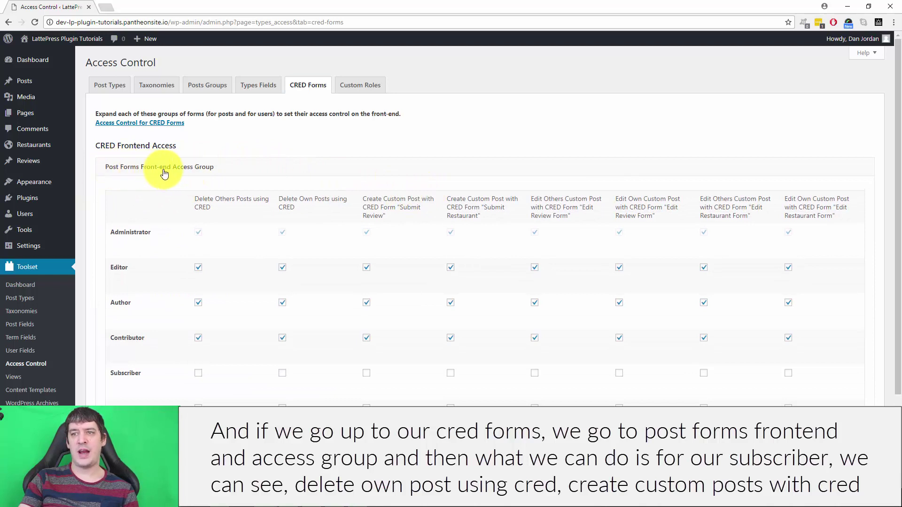
scroll(281, 168, down, 2)
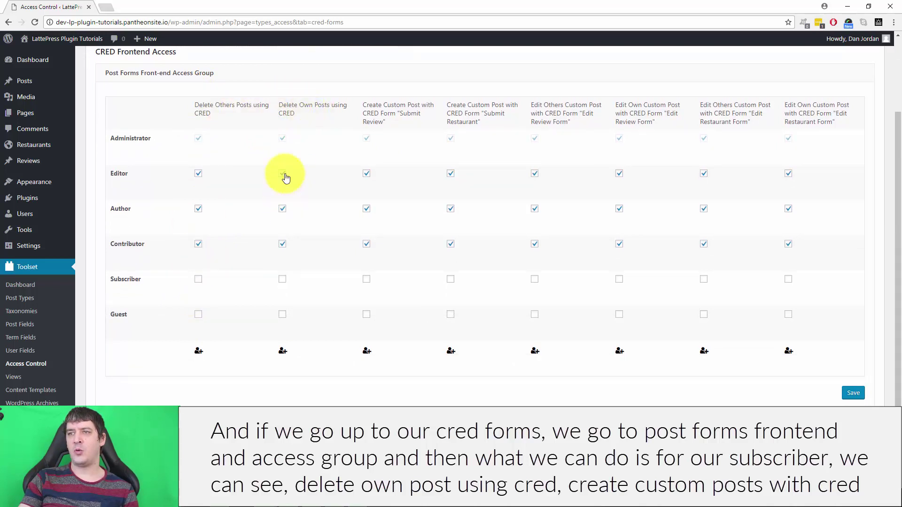
click(282, 280)
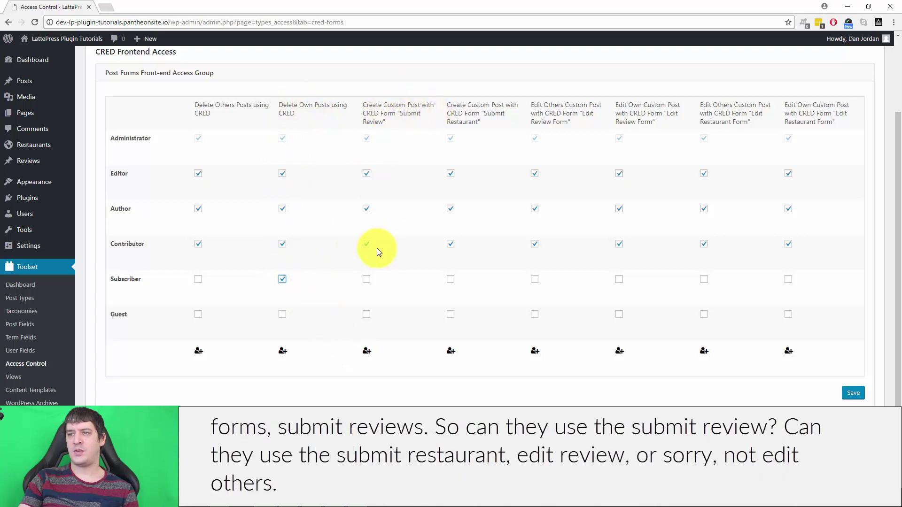
click(366, 280)
click(450, 279)
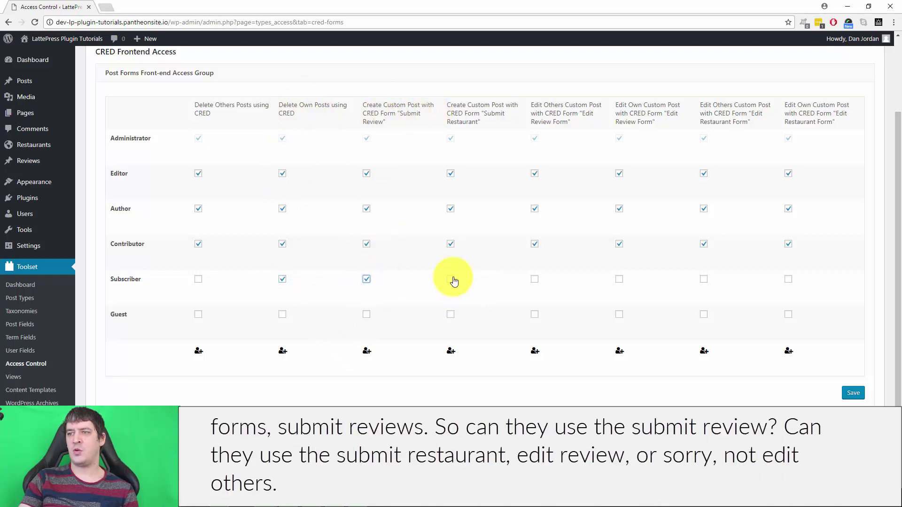
click(534, 280)
click(619, 279)
click(534, 279)
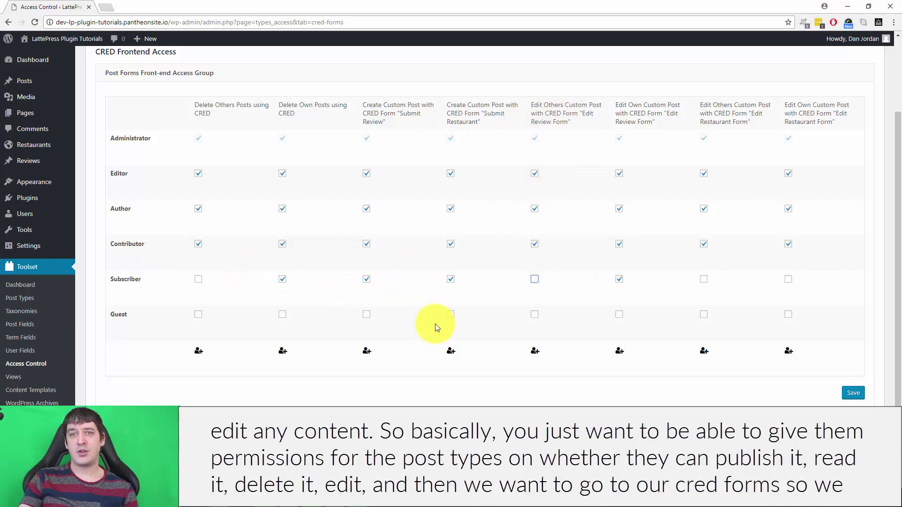
scroll(272, 133, up, 3)
- Recheck the Post Types and CRED Forms permission settings
click(115, 76)
scroll(216, 340, down, 6)
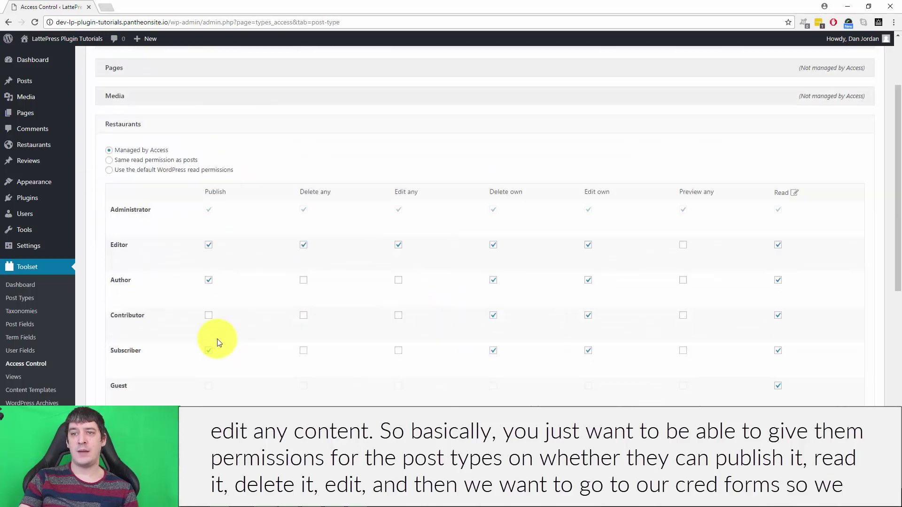
scroll(235, 286, up, 4)
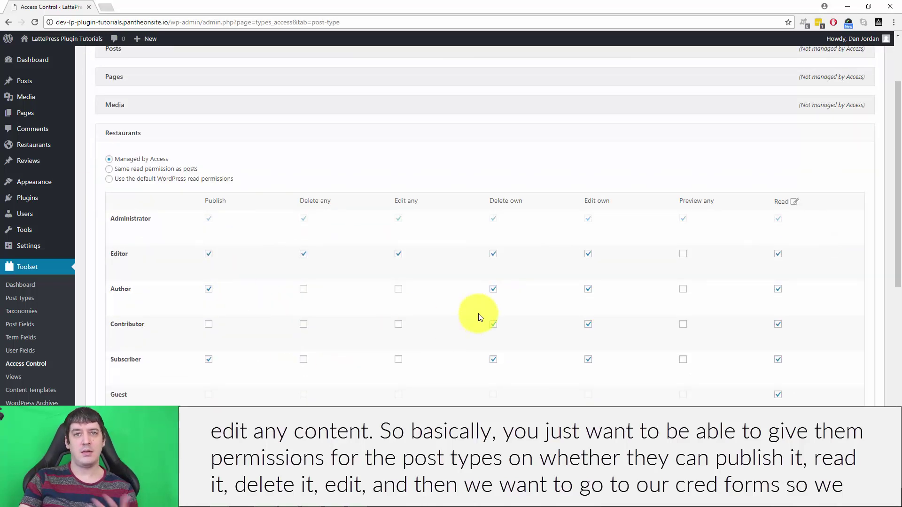
scroll(311, 187, up, 2)
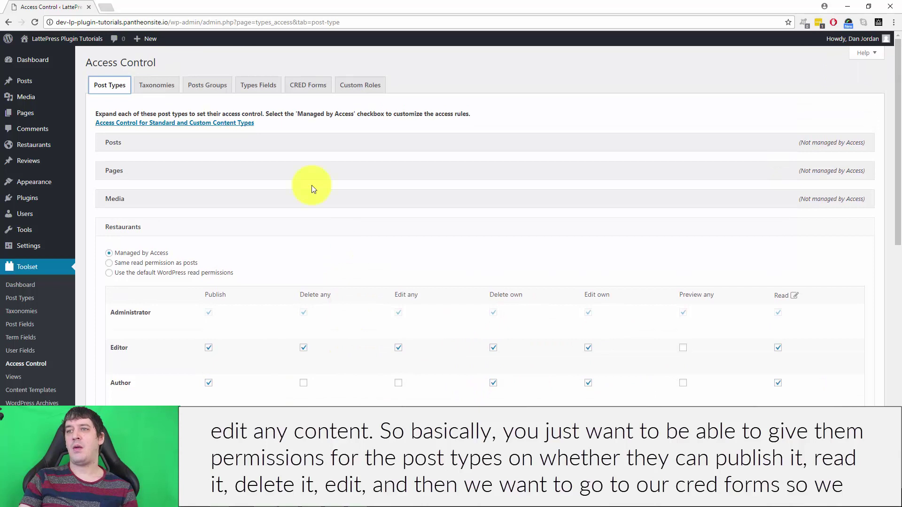
click(293, 89)
scroll(359, 207, down, 2)
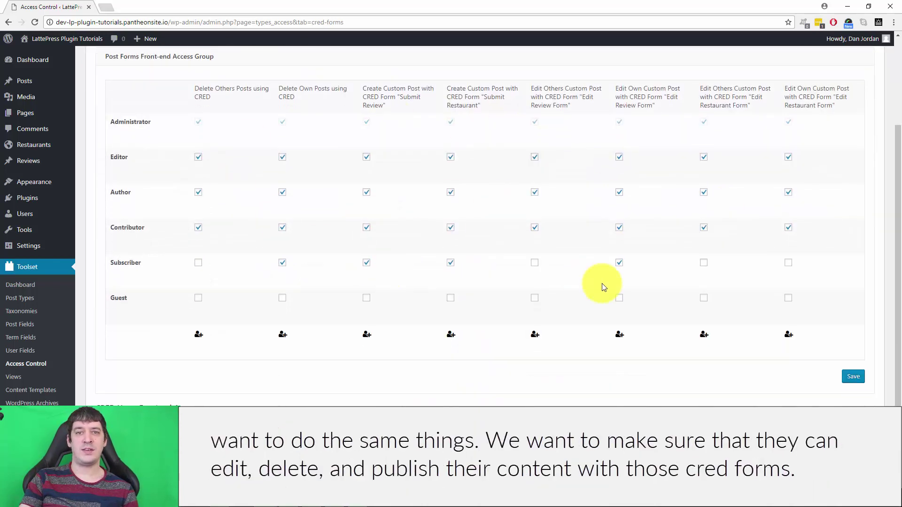
scroll(602, 284, up, 2)
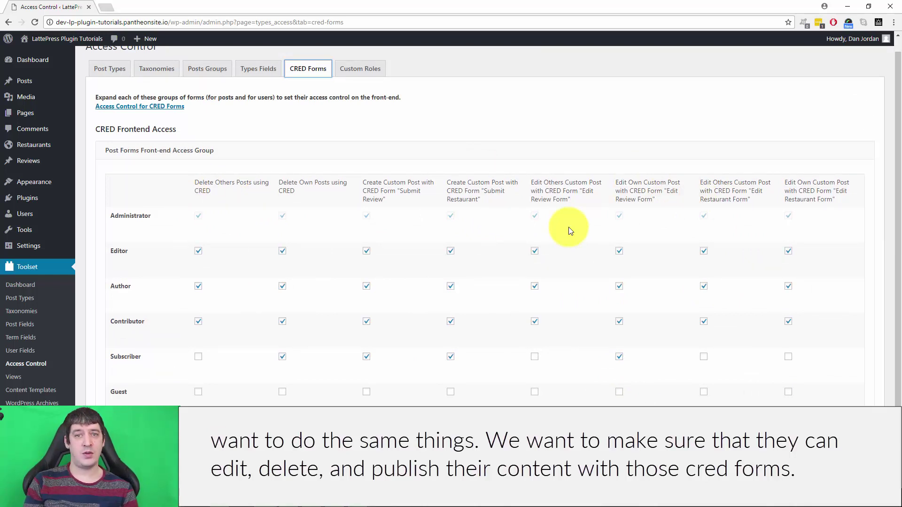
scroll(548, 215, up, 1)
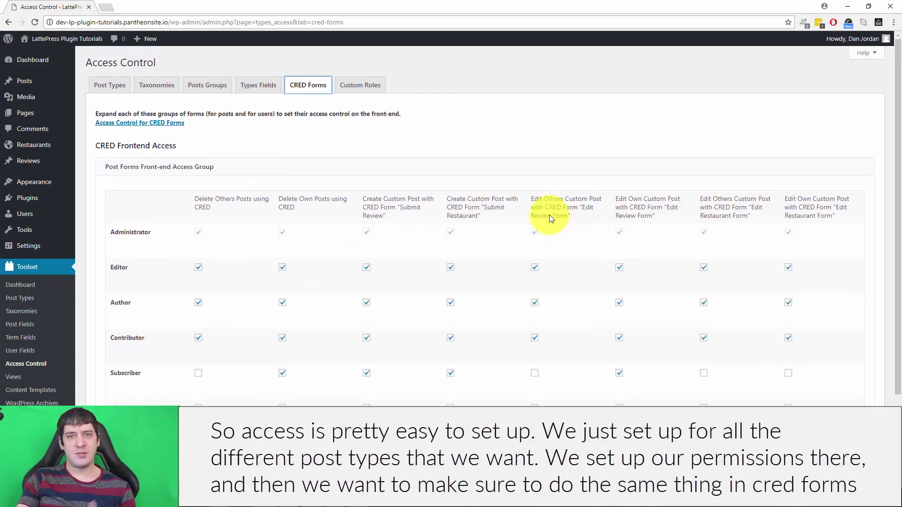
- Collapse the Restaurants and Reviews sections, then bring up the Custom Roles list
click(94, 83)
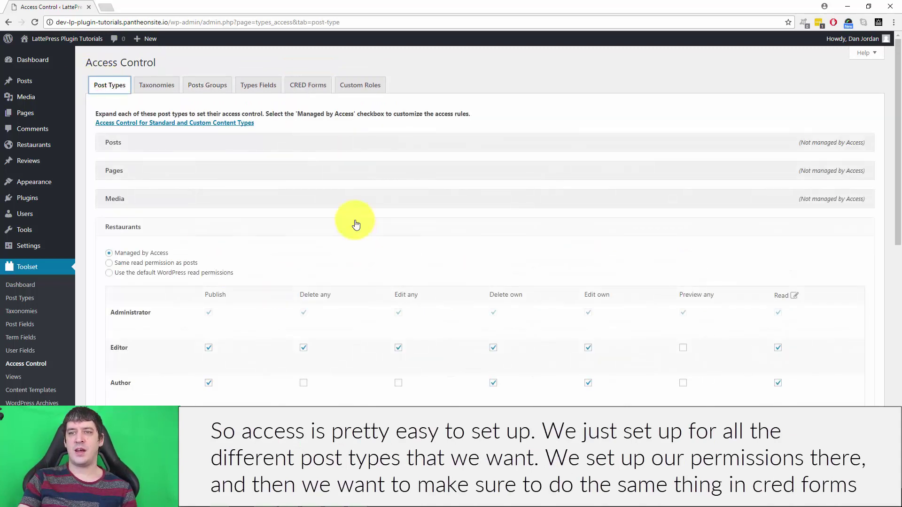
scroll(291, 219, down, 3)
click(205, 91)
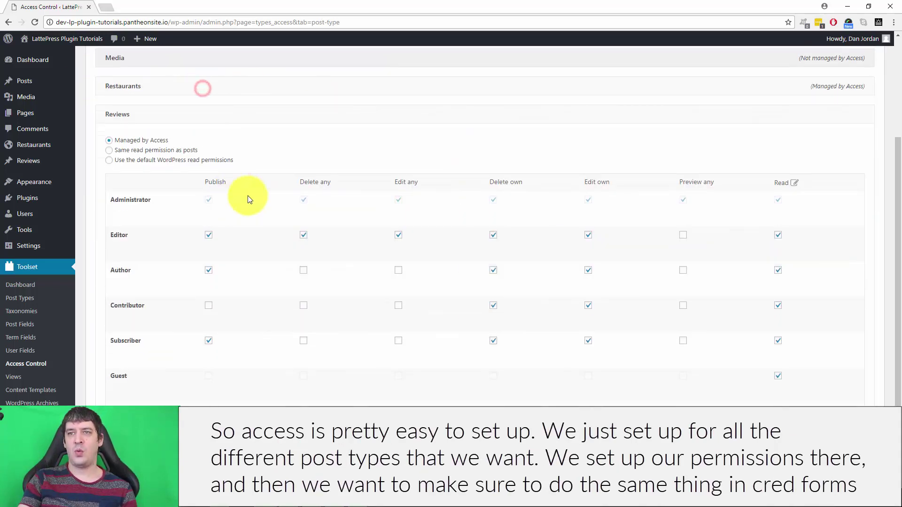
click(246, 114)
click(306, 87)
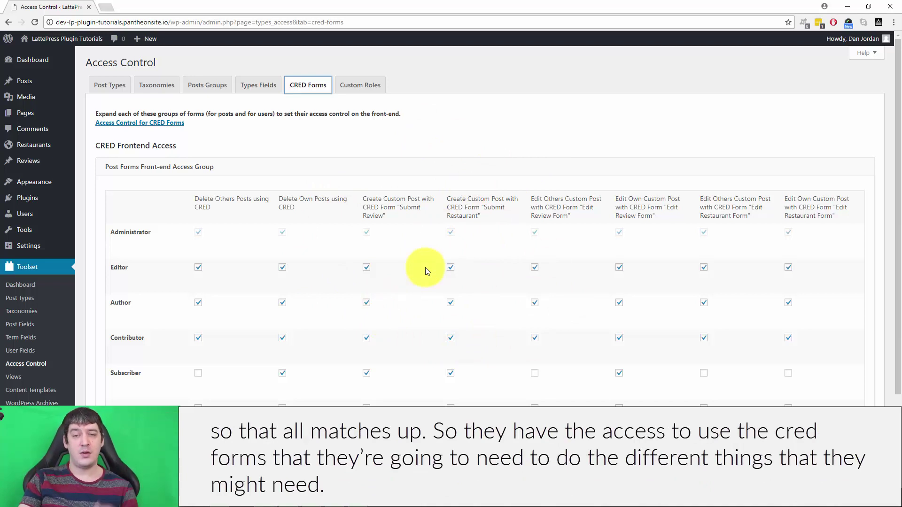
click(372, 87)
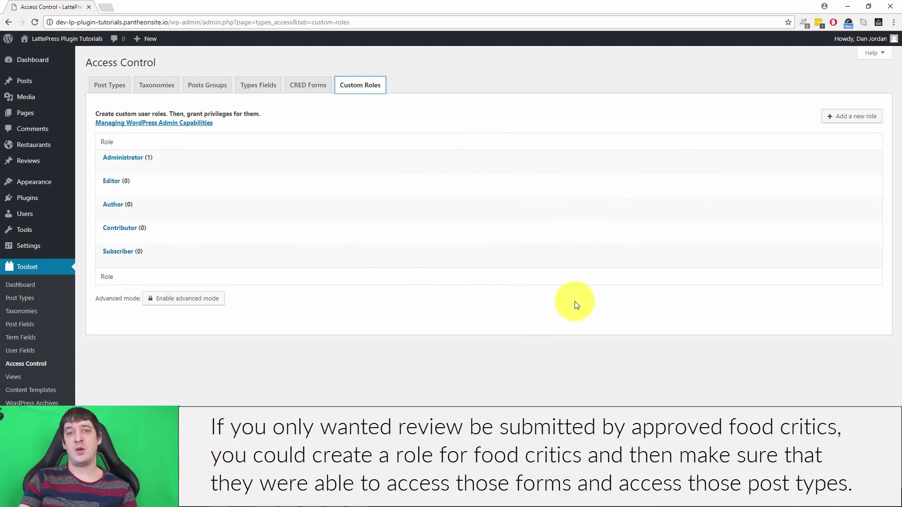
- Show the Taxonomies access settings for Categories, Tags, Link Categories and Restaurant Categories
click(300, 397)
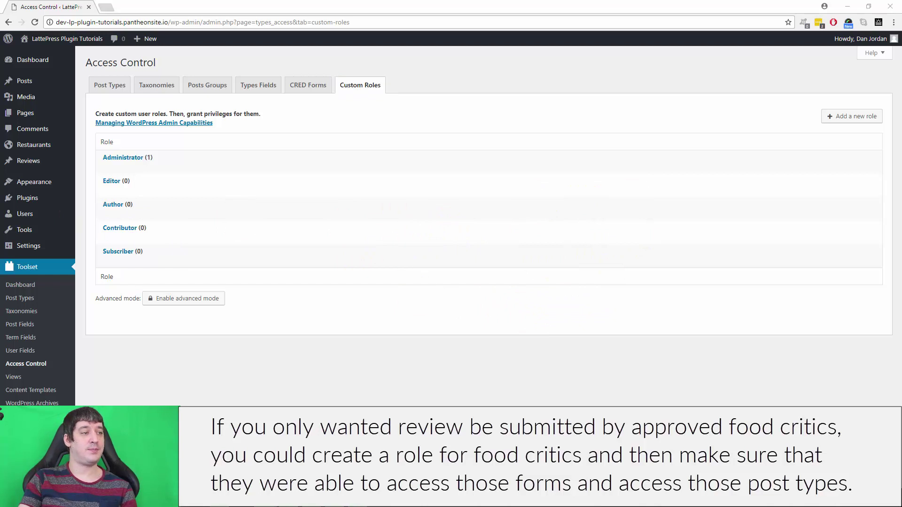
click(167, 91)
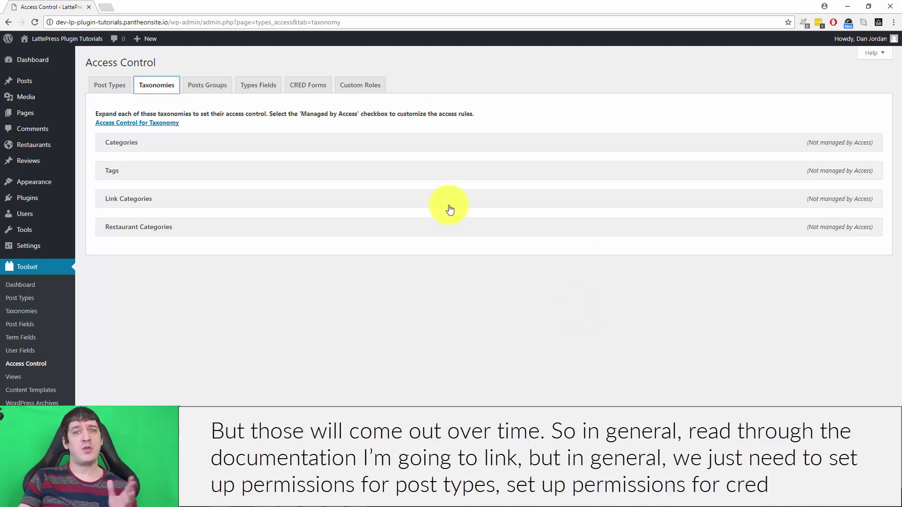
- Step through the Post Types and CRED Forms tabs, ending on the Custom Roles list
click(106, 84)
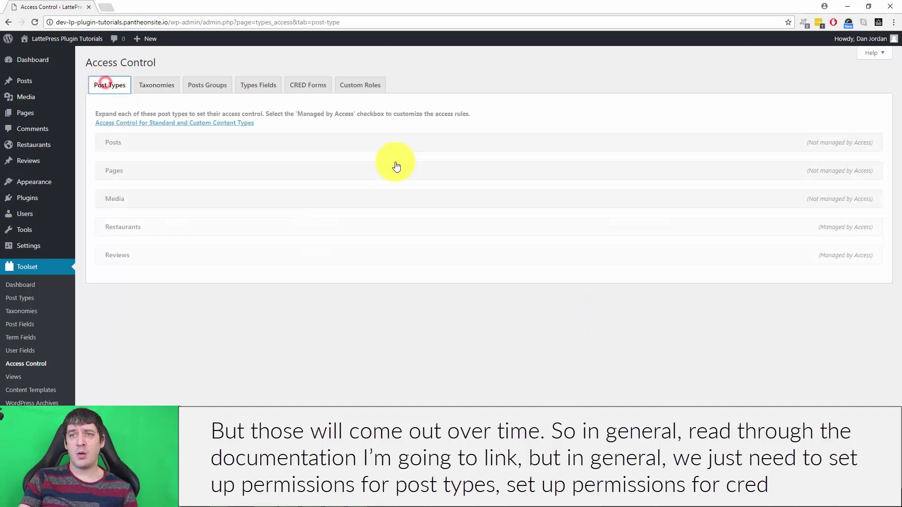
click(319, 86)
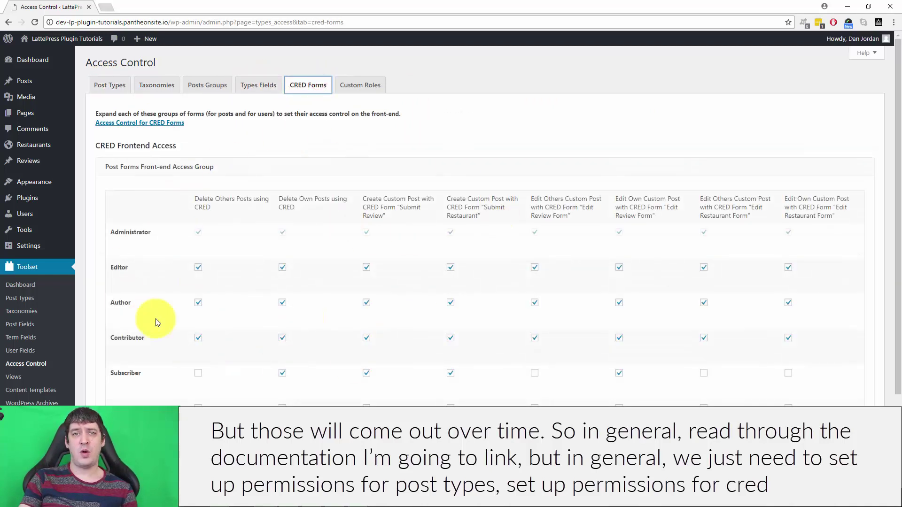
click(347, 84)
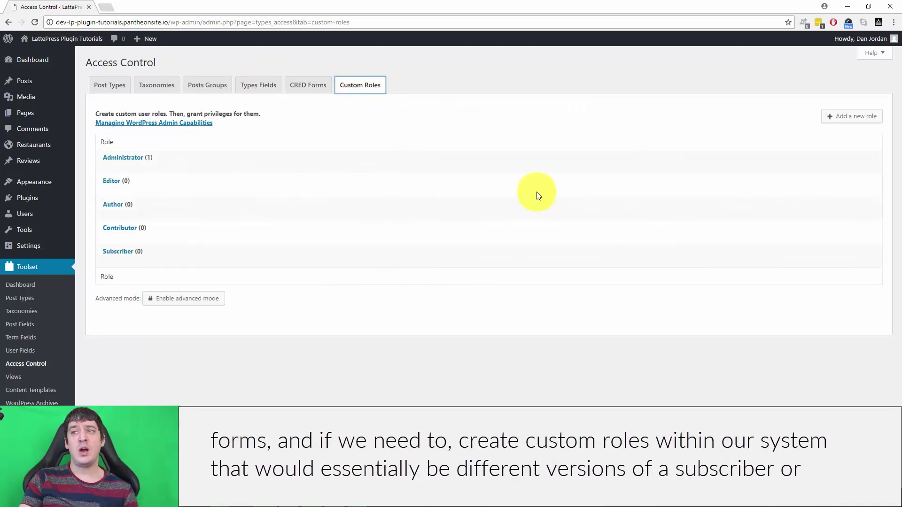